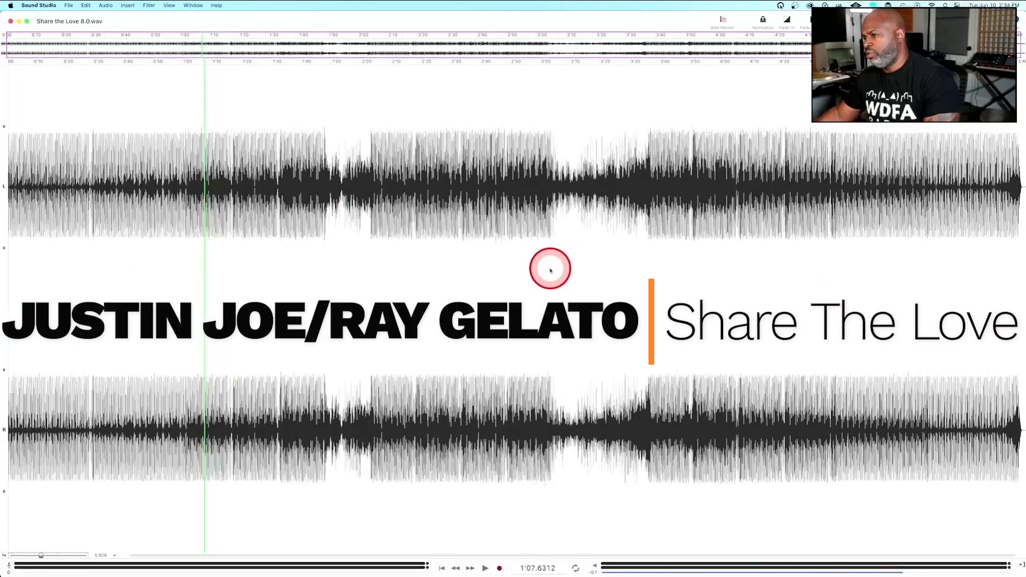
Select the entire track and normalize it by peak level, calculating the amplification independently for each track.
{"action": "scroll", "coordinate": [550, 270], "scroll_direction": "down", "scroll_amount": 10}
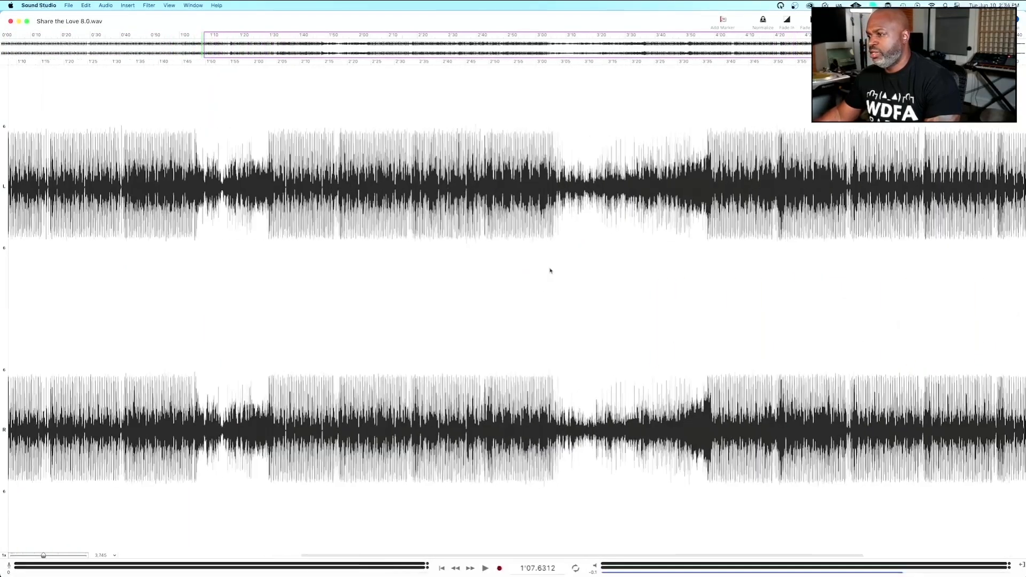
{"action": "scroll", "coordinate": [550, 270], "scroll_direction": "up", "scroll_amount": 3}
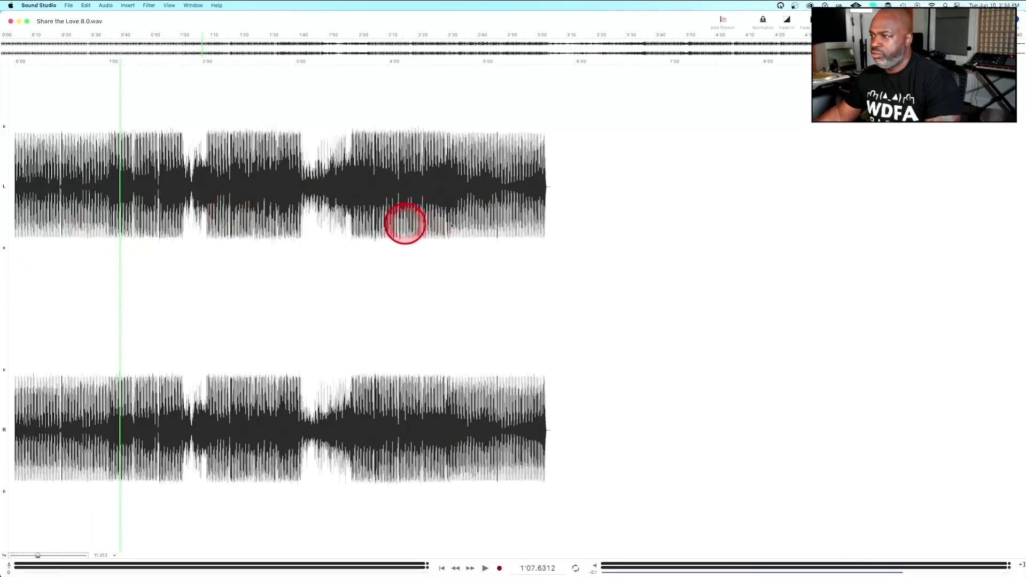
{"action": "key", "text": "ctrl+m"}
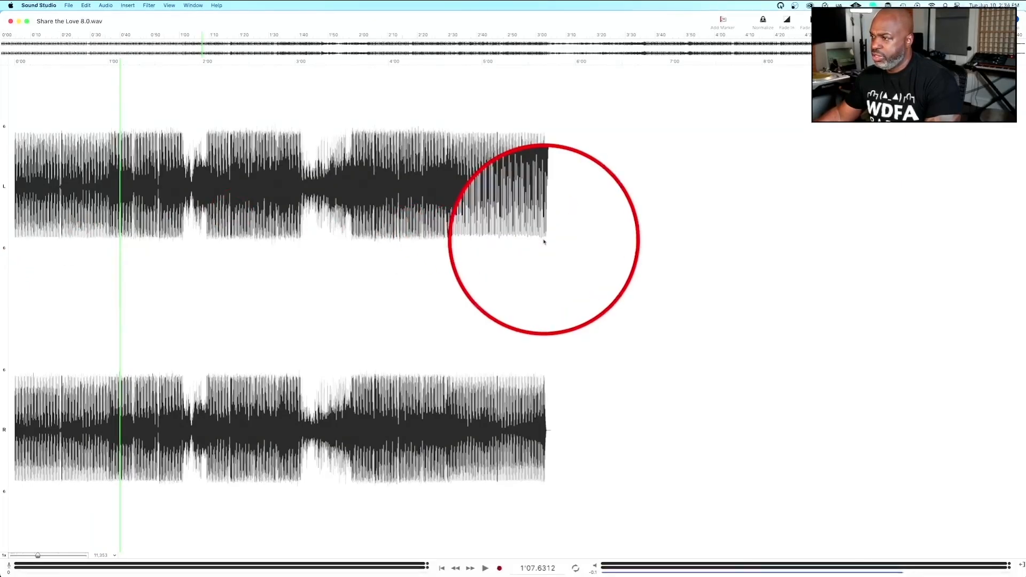
{"action": "key", "text": "ctrl+m"}
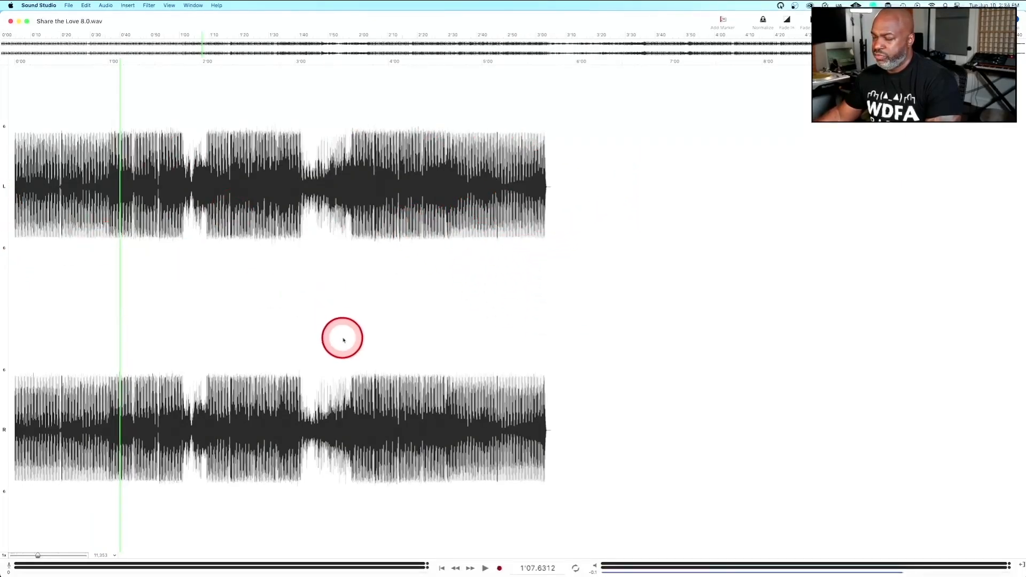
{"action": "key", "text": "super+a"}
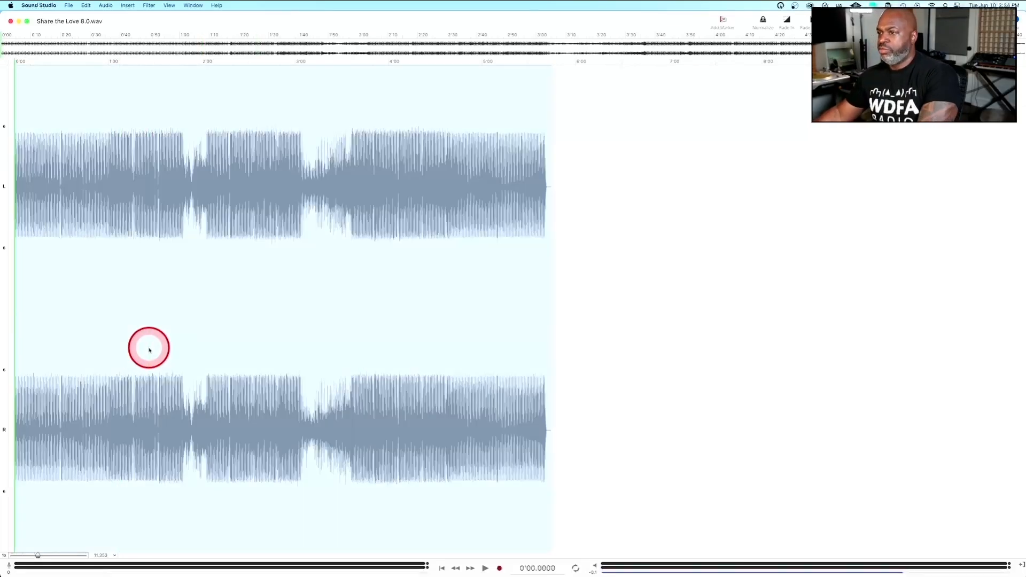
{"action": "left_click", "coordinate": [762, 19]}
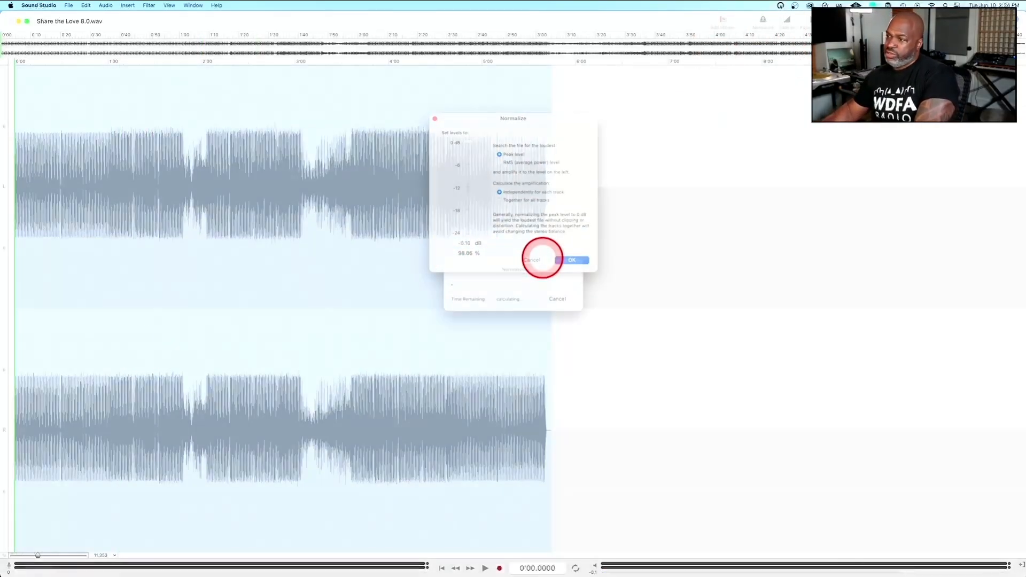
{"action": "key", "text": "Return"}
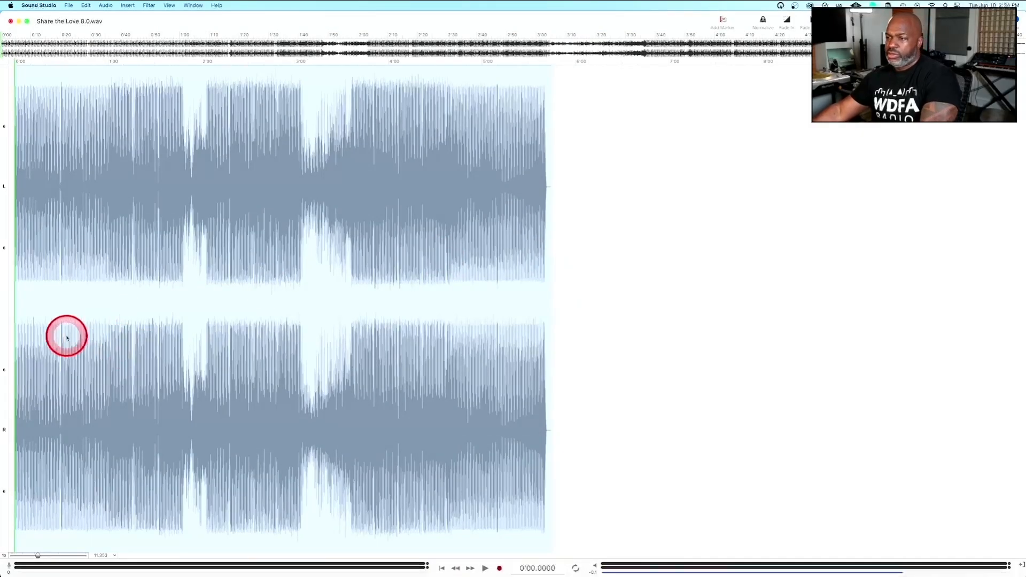
Play the opening section of the track and examine its waveform.
{"action": "left_click", "coordinate": [59, 313]}
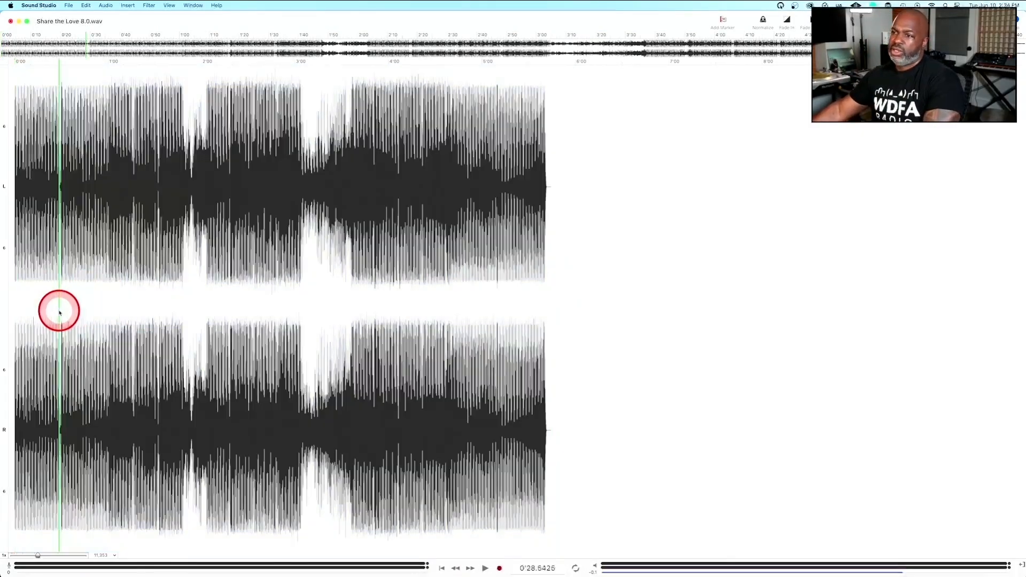
{"action": "key", "text": "space"}
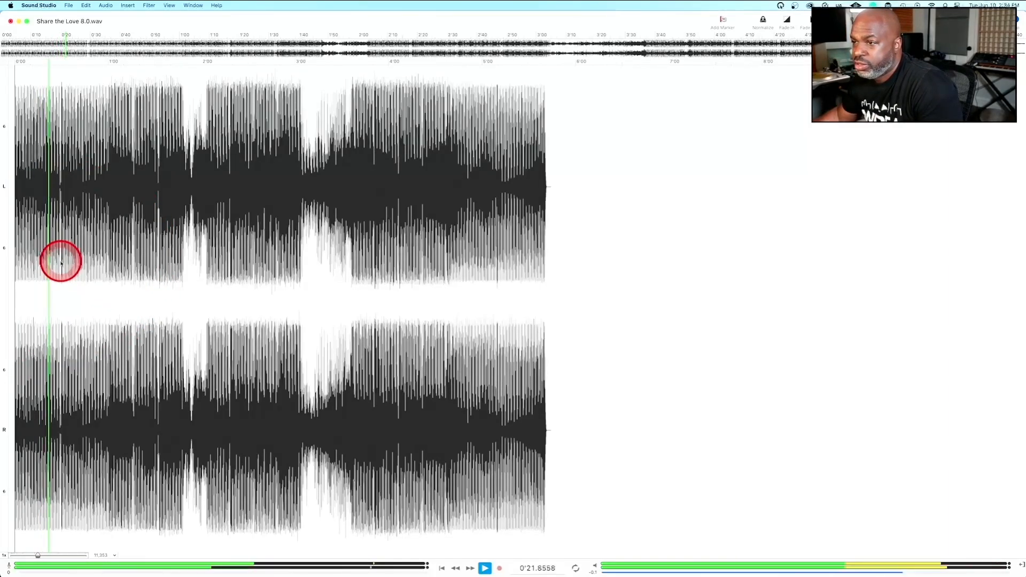
{"action": "scroll", "coordinate": [61, 263], "scroll_direction": "up", "scroll_amount": 8}
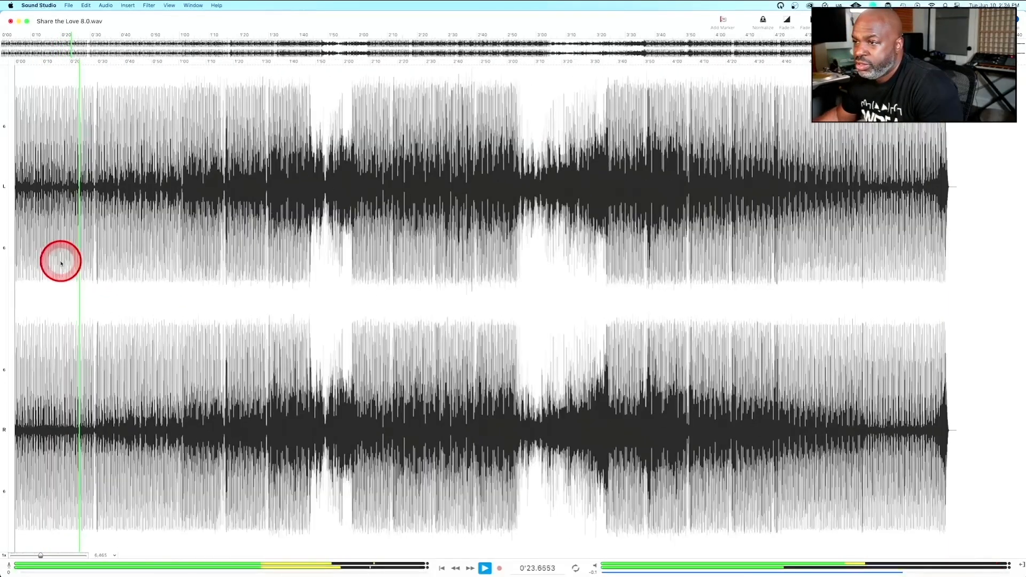
{"action": "scroll", "coordinate": [61, 263], "scroll_direction": "up", "scroll_amount": 2}
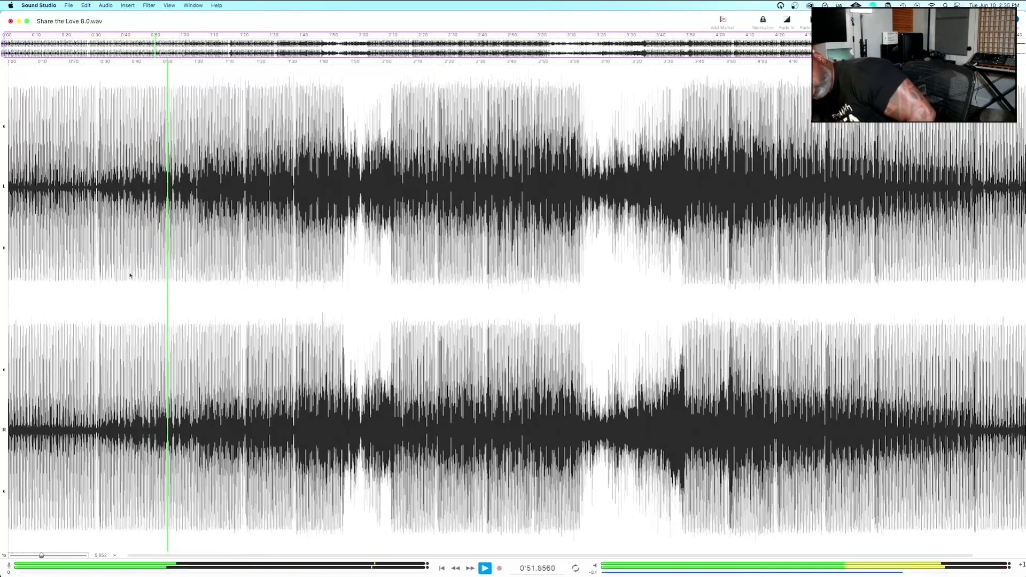
Skip playback ahead to about 1'10 and then about 1'37, listen to that section, and stop playback.
{"action": "left_click", "coordinate": [225, 262]}
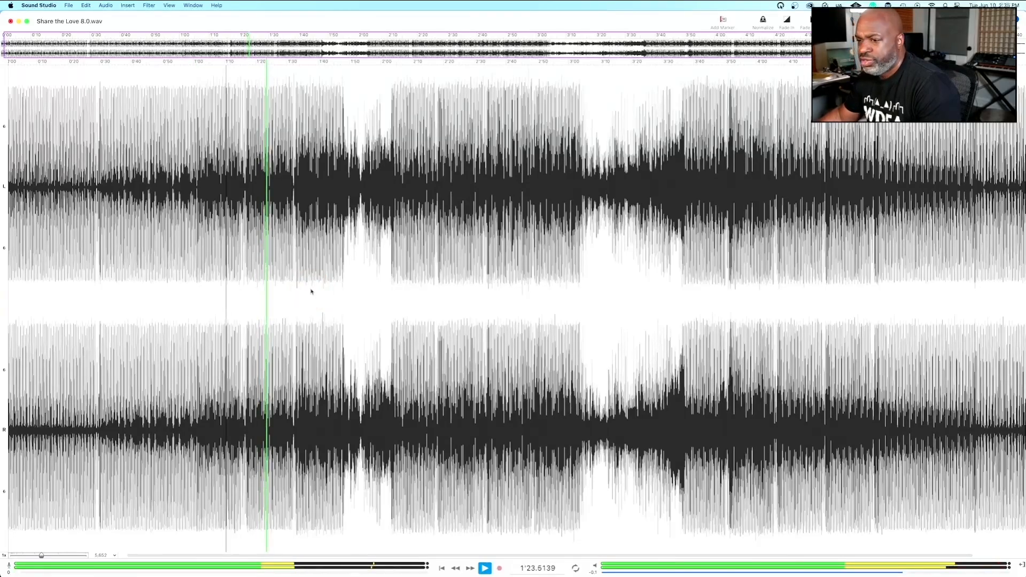
{"action": "left_click", "coordinate": [310, 291]}
{"action": "key", "text": "space"}
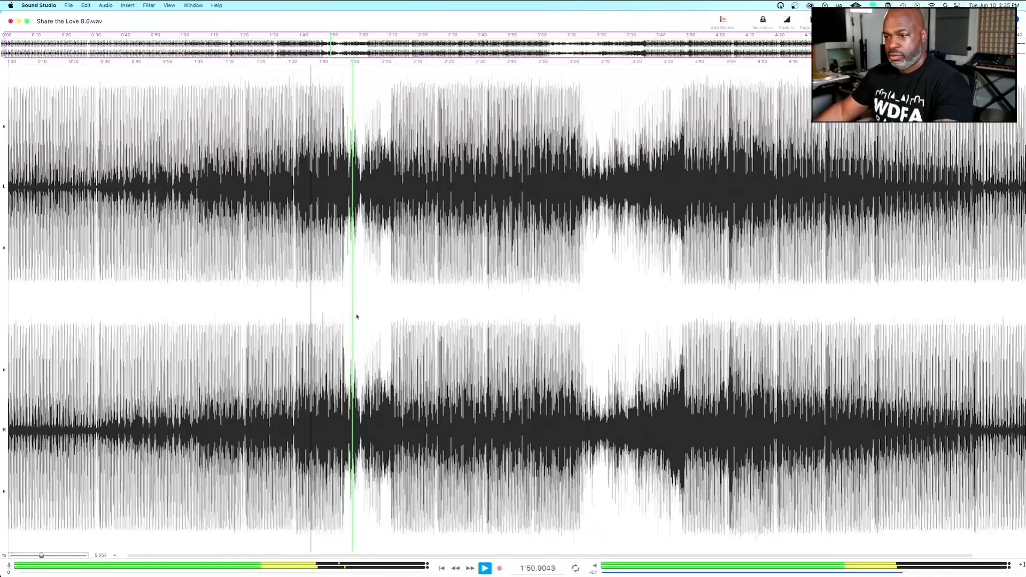
{"action": "left_click_drag", "start_coordinate": [487, 323], "coordinate": [445, 338]}
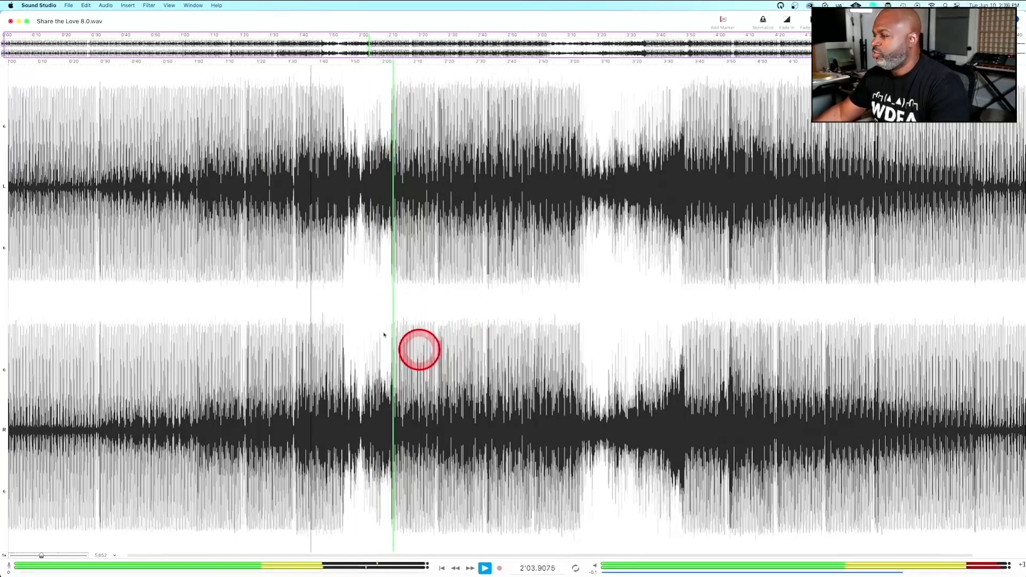
{"action": "key", "text": "space"}
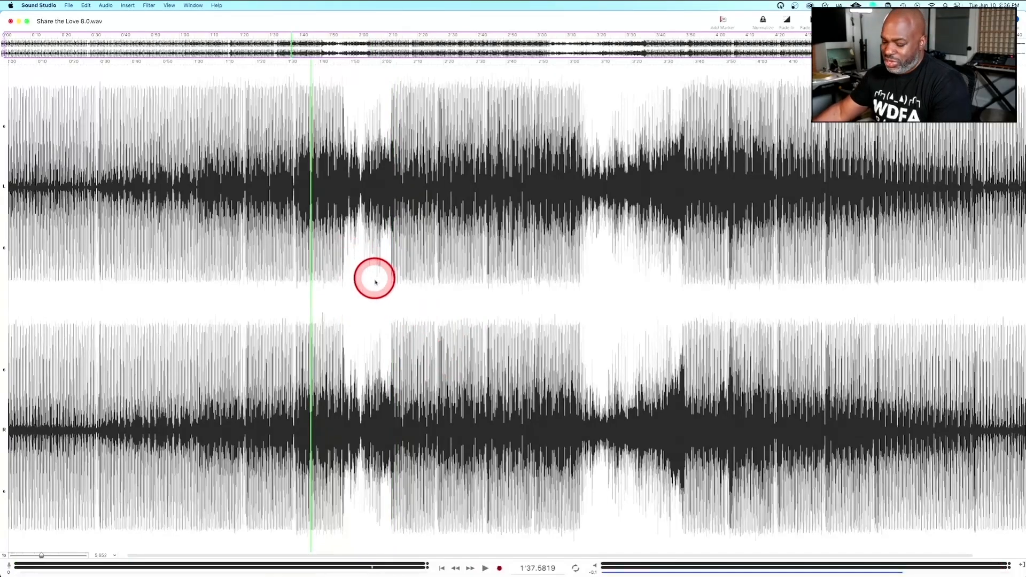
Play the track from the start of the first breakdown at about 1'47.
{"action": "scroll", "coordinate": [375, 283], "scroll_direction": "up", "scroll_amount": 10}
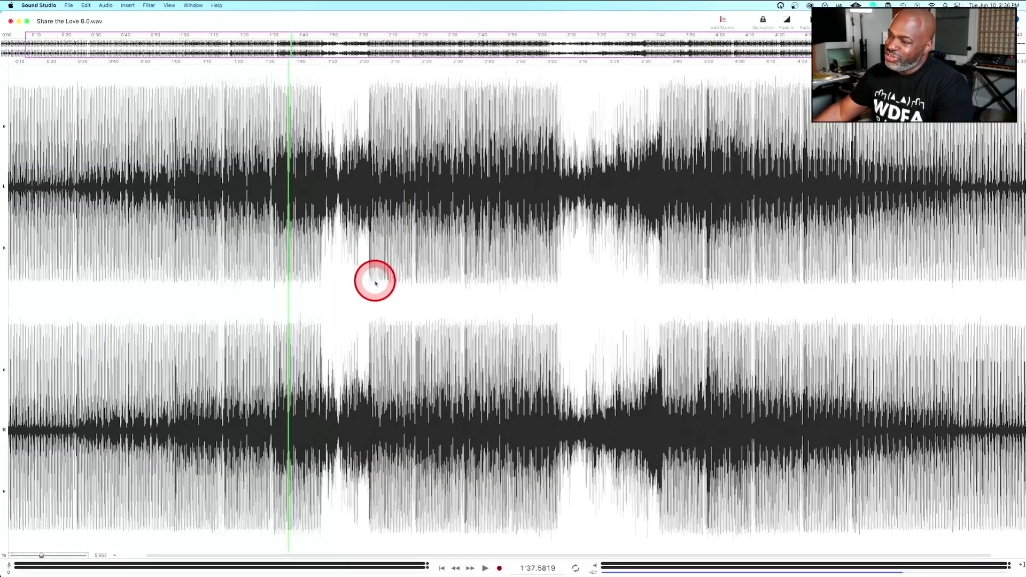
{"action": "scroll", "coordinate": [375, 283], "scroll_direction": "down", "scroll_amount": 1}
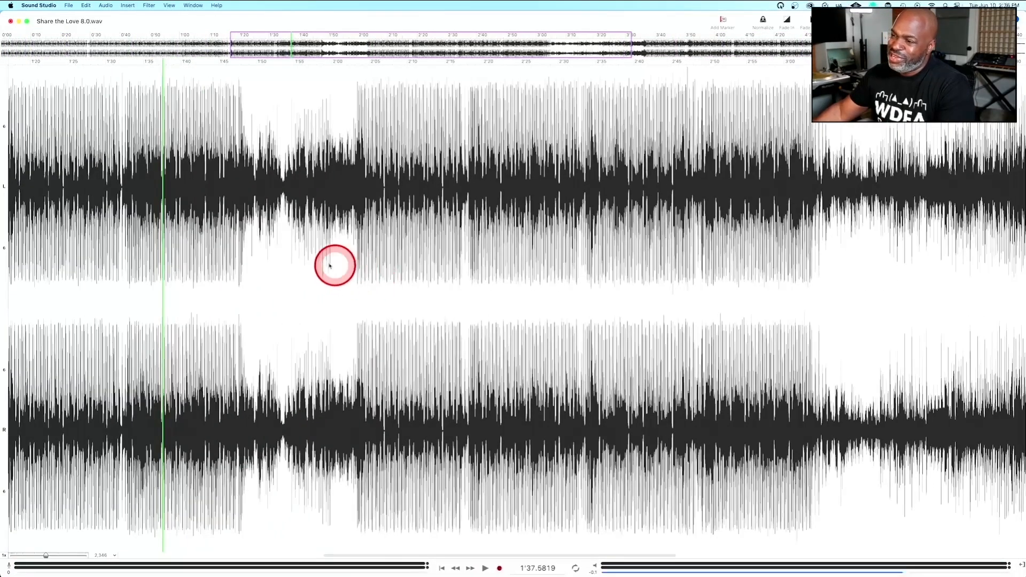
{"action": "left_click", "coordinate": [240, 286]}
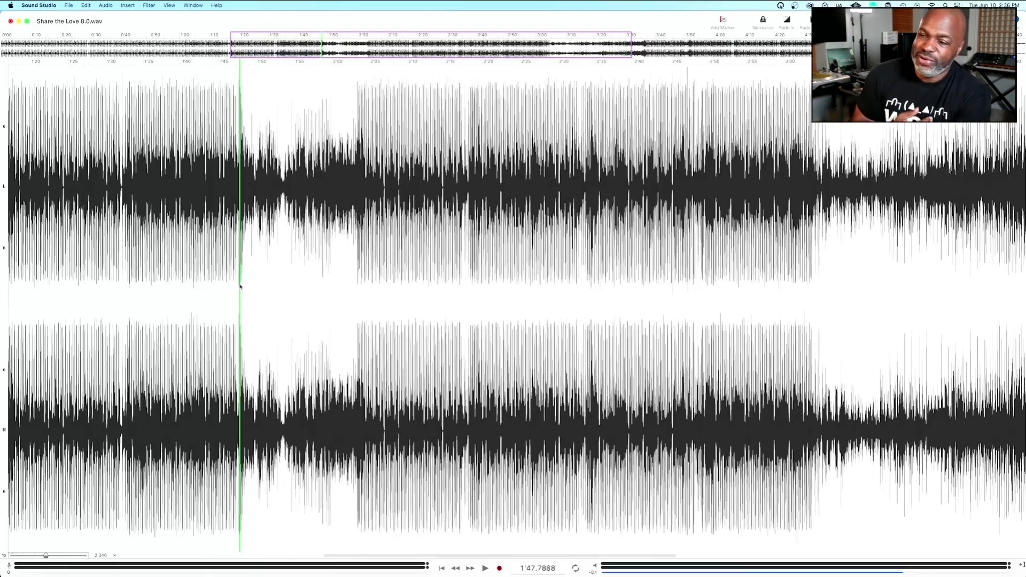
{"action": "key", "text": "space"}
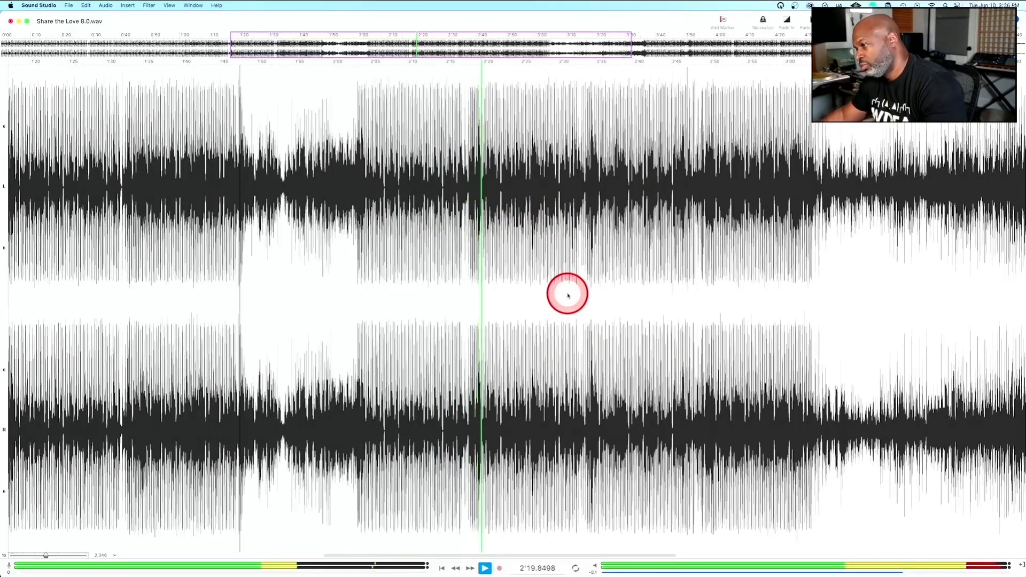
Skip playback ahead through the section between the breakdowns, up to about 2'58.
{"action": "left_click", "coordinate": [664, 284]}
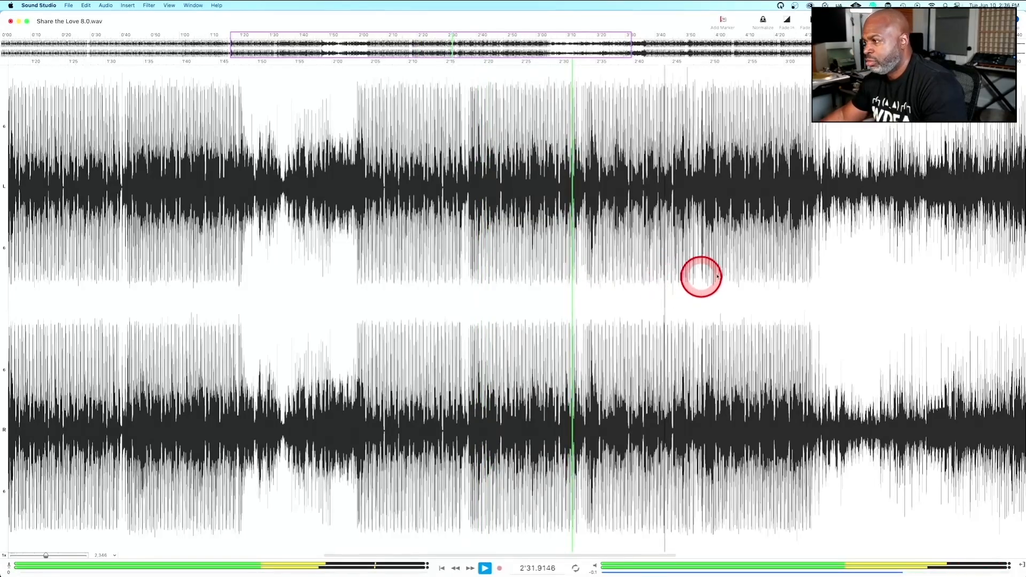
{"action": "left_click", "coordinate": [771, 276]}
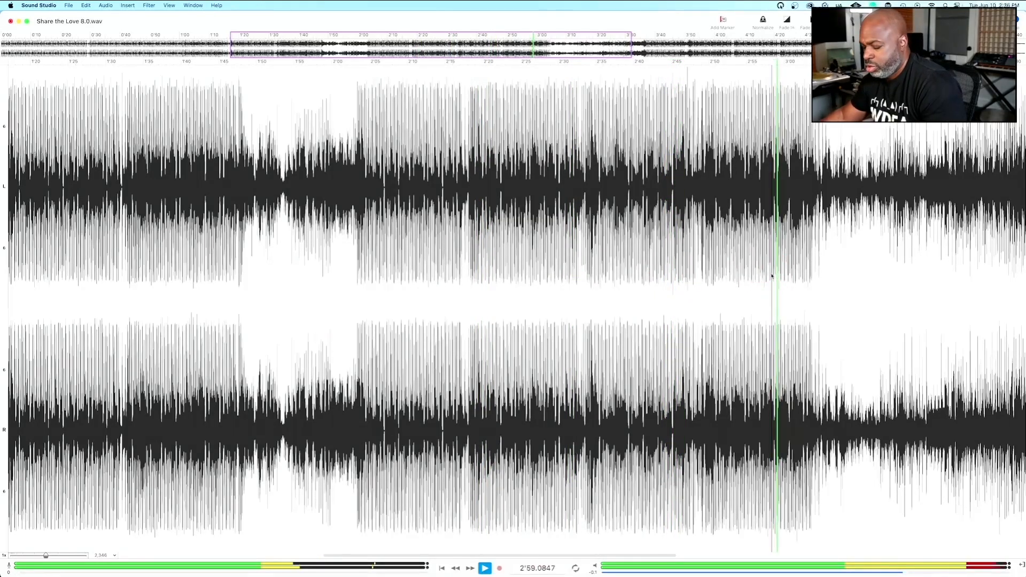
{"action": "scroll", "coordinate": [771, 276], "scroll_direction": "left", "scroll_amount": 2}
{"action": "scroll", "coordinate": [771, 276], "scroll_direction": "up", "scroll_amount": 2}
{"action": "scroll", "coordinate": [771, 275], "scroll_direction": "right", "scroll_amount": 8}
{"action": "left_click", "coordinate": [771, 275]}
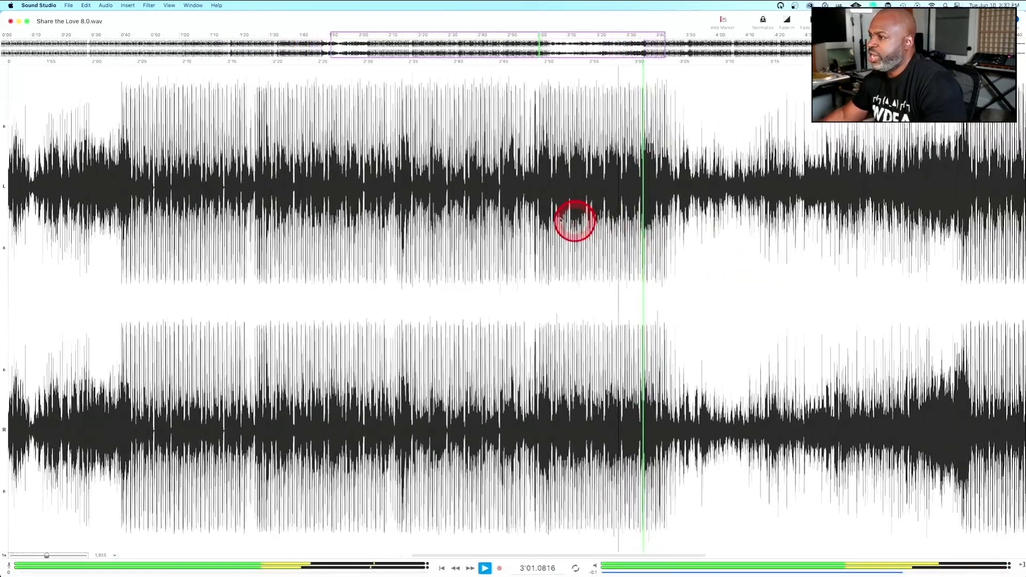
Audition the second breakdown by skipping to about 3'14, 3'23 and 3'32, and stop playback near its end.
{"action": "scroll", "coordinate": [604, 267], "scroll_direction": "right", "scroll_amount": 6}
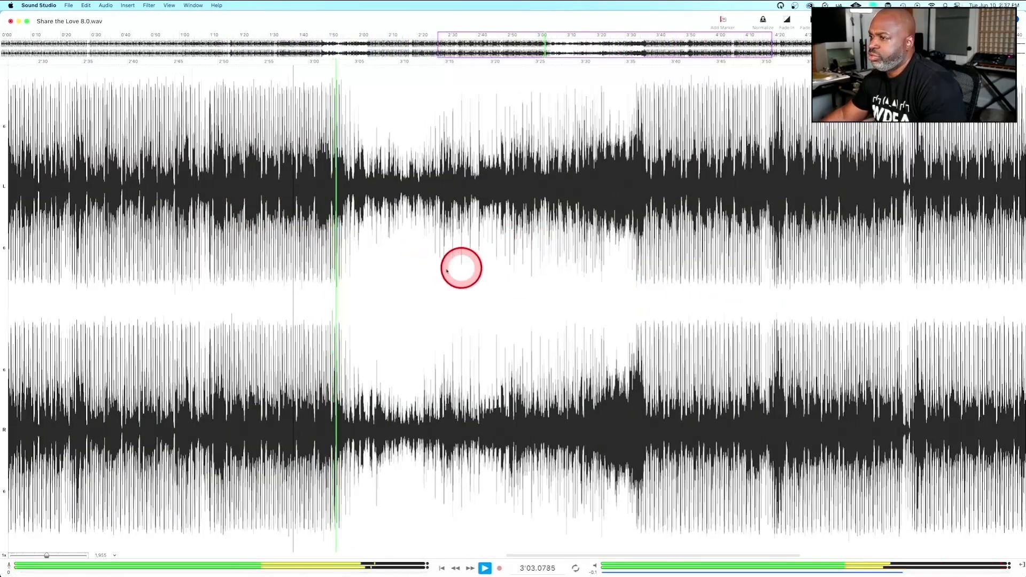
{"action": "scroll", "coordinate": [522, 273], "scroll_direction": "left", "scroll_amount": 1}
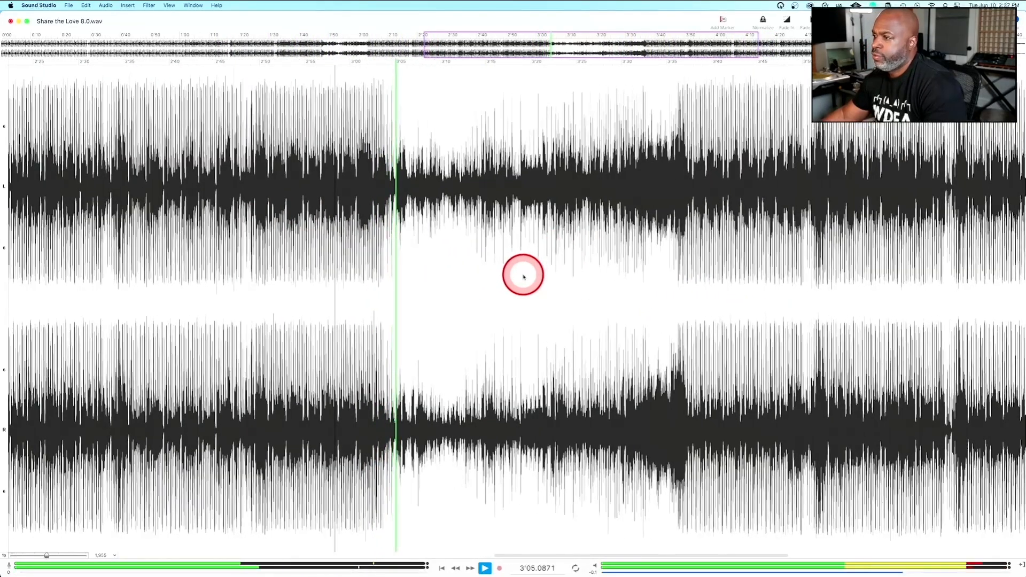
{"action": "left_click", "coordinate": [482, 247]}
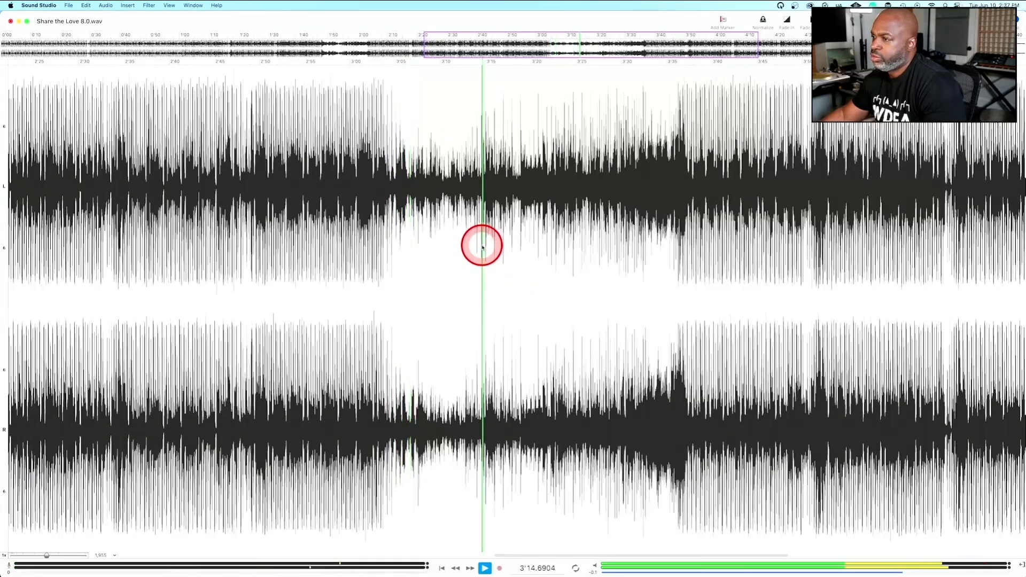
{"action": "left_click", "coordinate": [560, 247]}
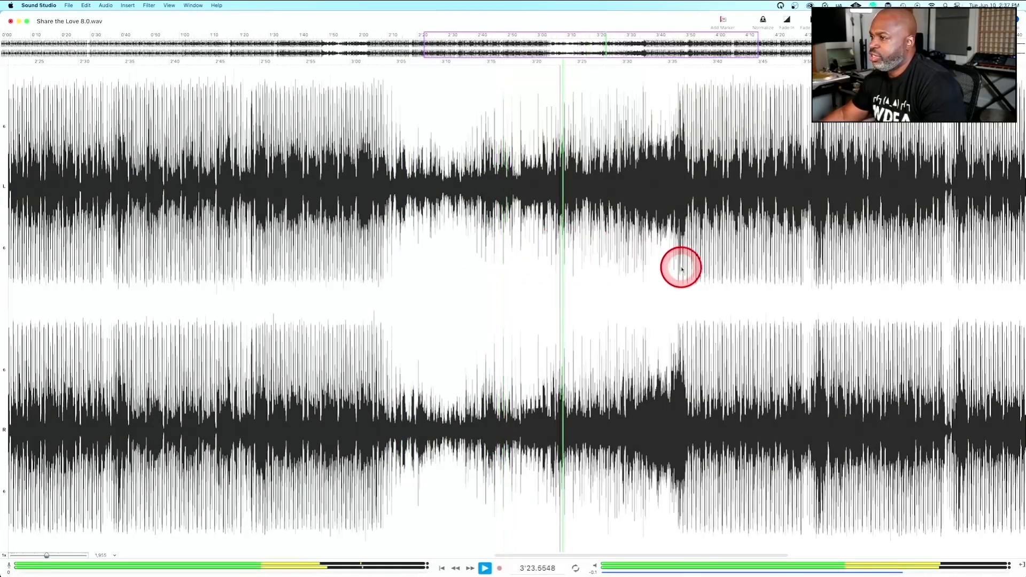
{"action": "left_click", "coordinate": [640, 255]}
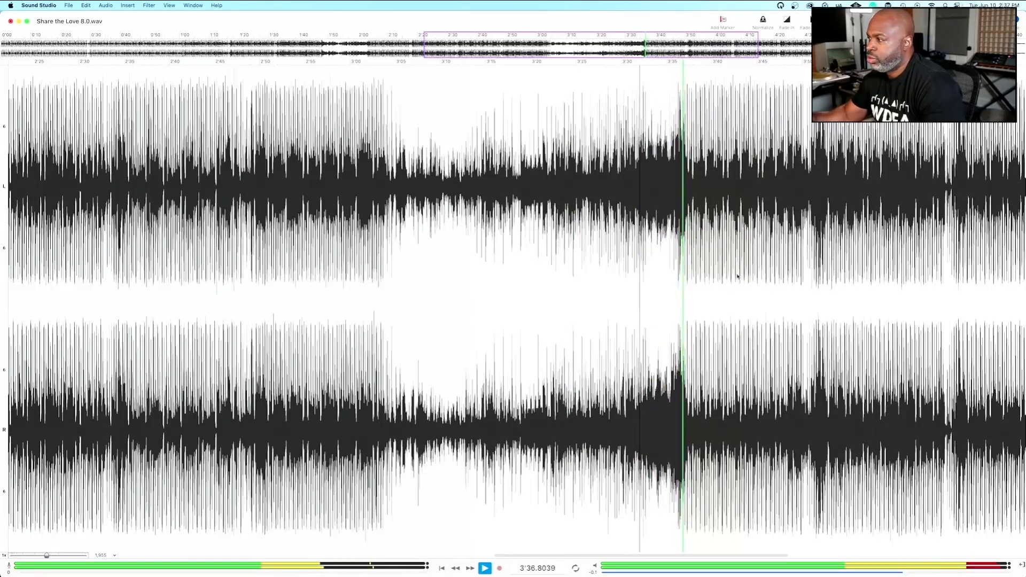
{"action": "left_click", "coordinate": [657, 267]}
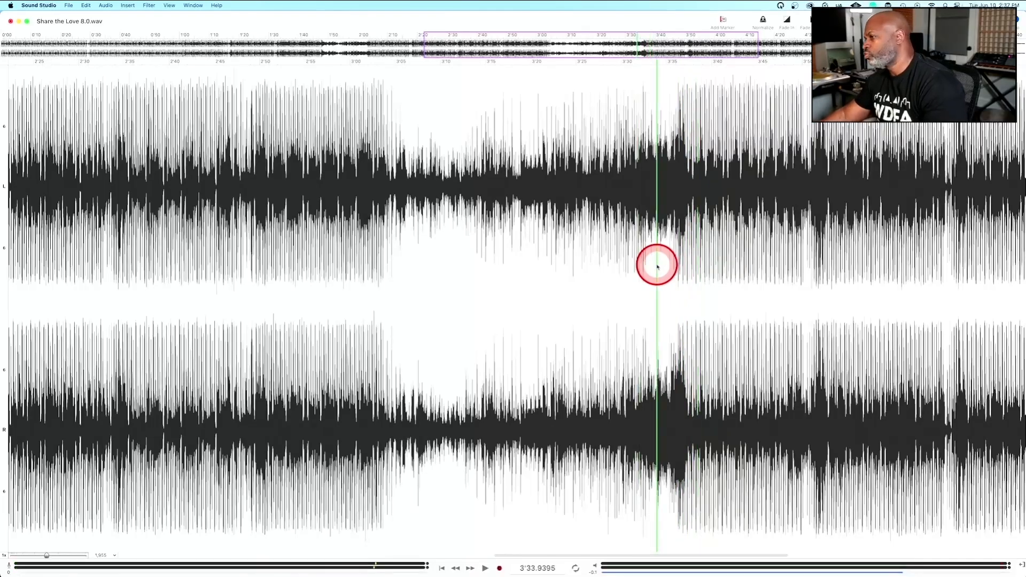
Play the end of the second breakdown's build-up from about 3'27.
{"action": "scroll", "coordinate": [665, 267], "scroll_direction": "up", "scroll_amount": 5}
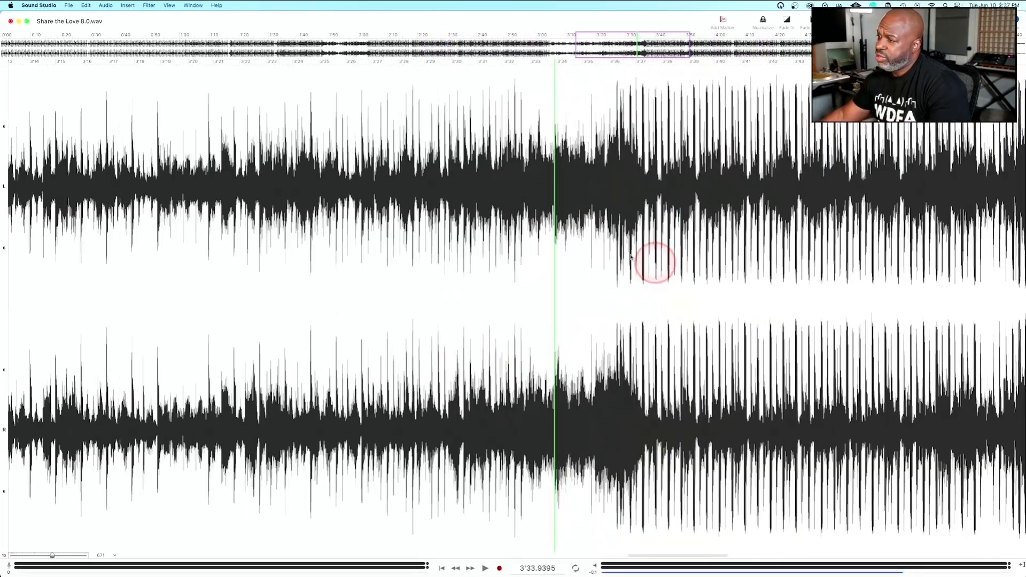
{"action": "left_click", "coordinate": [582, 246]}
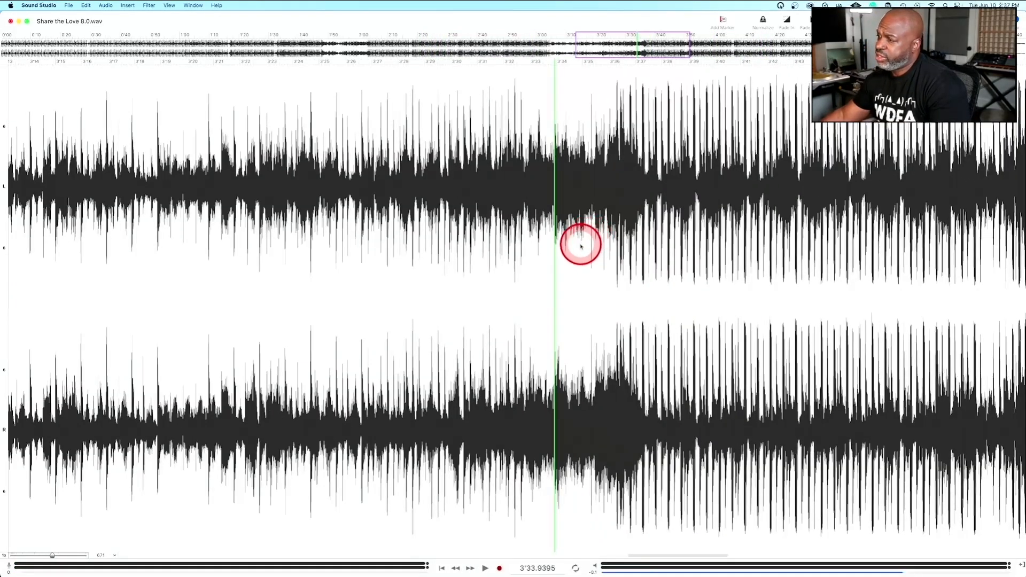
{"action": "scroll", "coordinate": [679, 271], "scroll_direction": "down", "scroll_amount": 2}
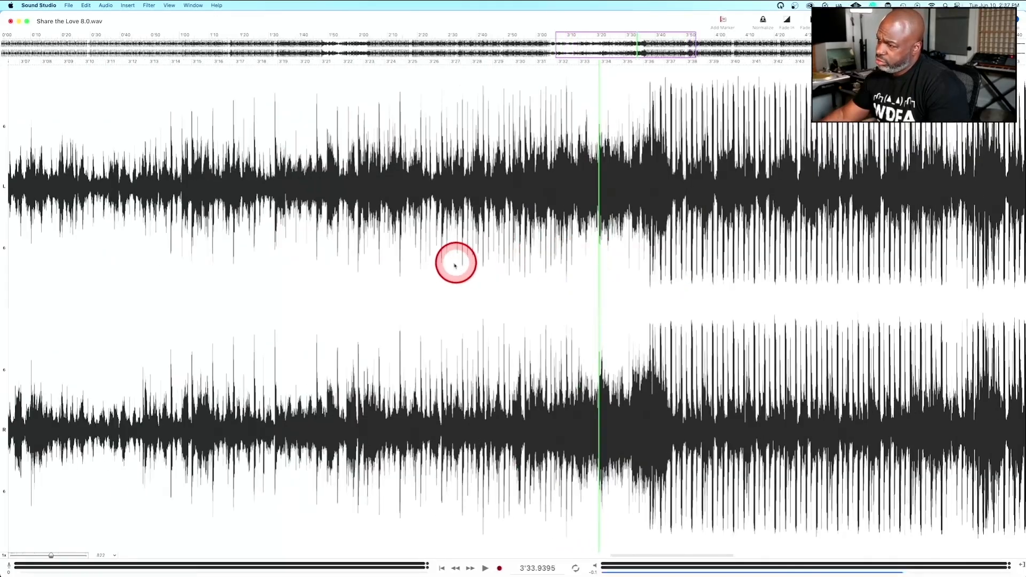
{"action": "left_click", "coordinate": [455, 265]}
{"action": "key", "text": "space"}
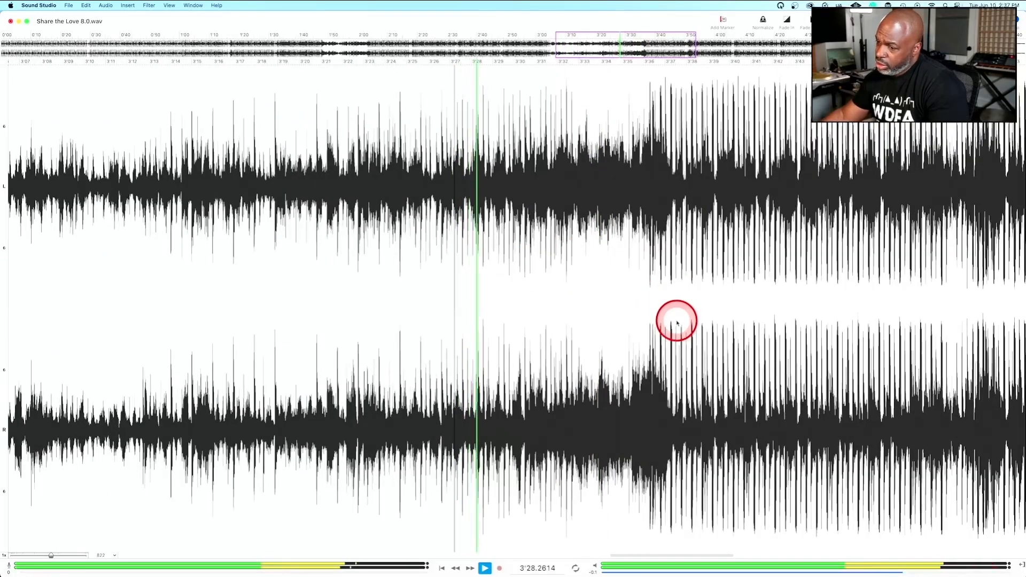
Bring the entire track's waveform into view while listening through the drop after the second breakdown.
{"action": "scroll", "coordinate": [609, 316], "scroll_direction": "right", "scroll_amount": 6}
{"action": "scroll", "coordinate": [610, 316], "scroll_direction": "right", "scroll_amount": 1}
{"action": "scroll", "coordinate": [610, 316], "scroll_direction": "down", "scroll_amount": 2}
{"action": "scroll", "coordinate": [609, 316], "scroll_direction": "left", "scroll_amount": 2}
{"action": "scroll", "coordinate": [609, 316], "scroll_direction": "up", "scroll_amount": 1}
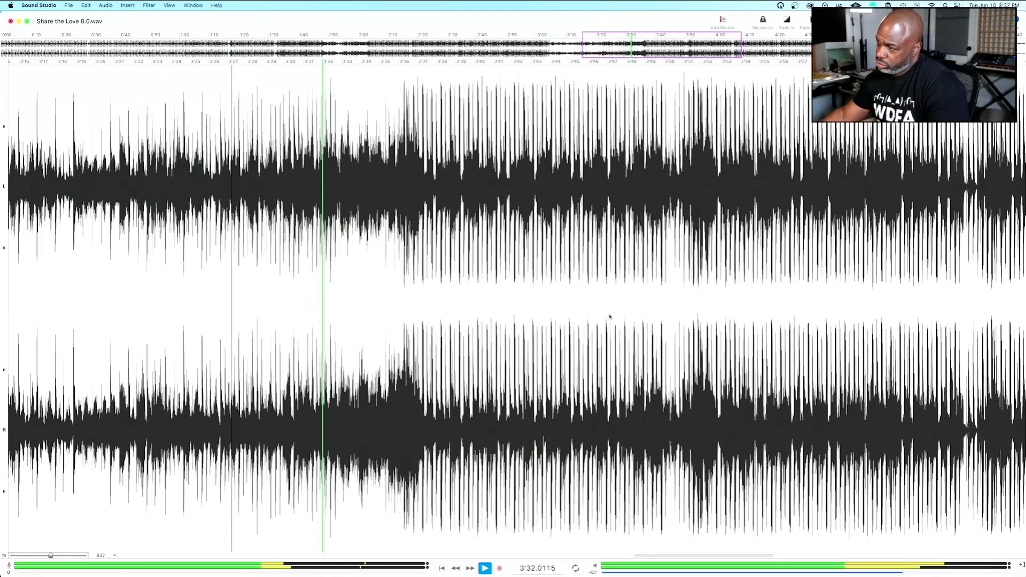
{"action": "scroll", "coordinate": [610, 316], "scroll_direction": "down", "scroll_amount": 10}
{"action": "scroll", "coordinate": [610, 316], "scroll_direction": "up", "scroll_amount": 3}
{"action": "scroll", "coordinate": [609, 317], "scroll_direction": "up", "scroll_amount": 1}
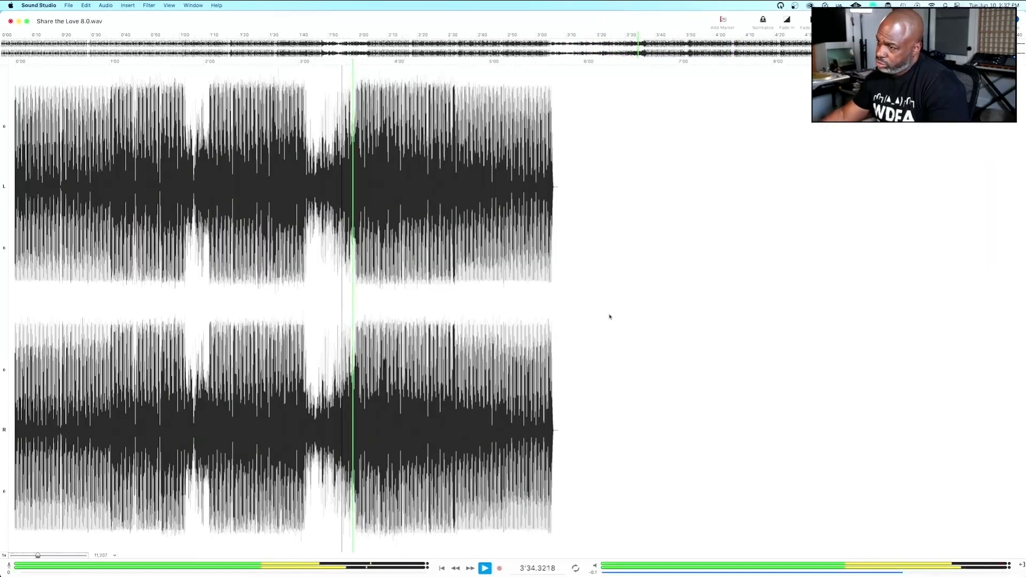
{"action": "left_click", "coordinate": [609, 314]}
{"action": "left_click", "coordinate": [494, 287]}
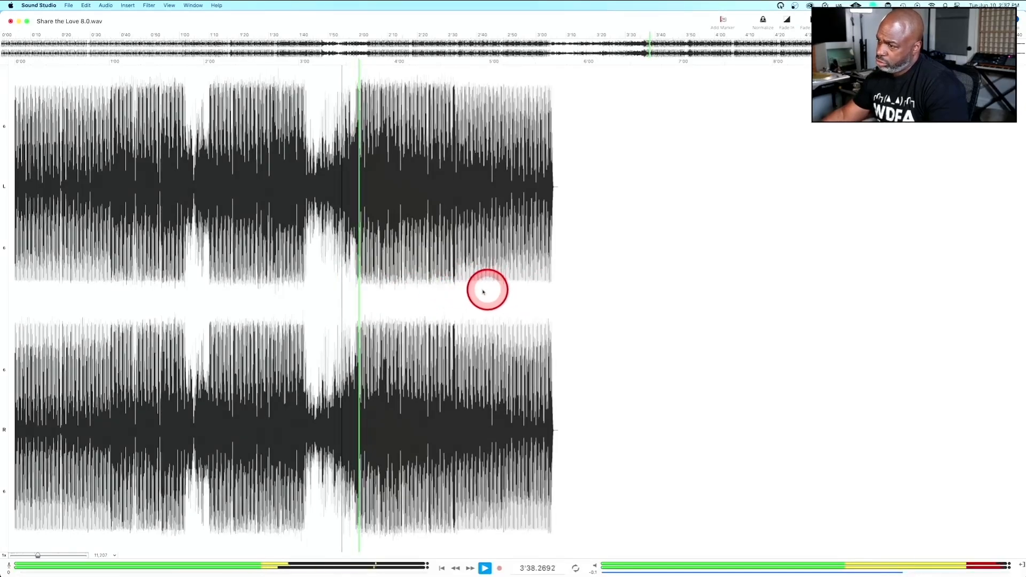
Skip playback ahead through the track's final section to about 5'04 and 5'18, and stop near the end.
{"action": "left_click", "coordinate": [443, 287]}
{"action": "left_click", "coordinate": [493, 287]}
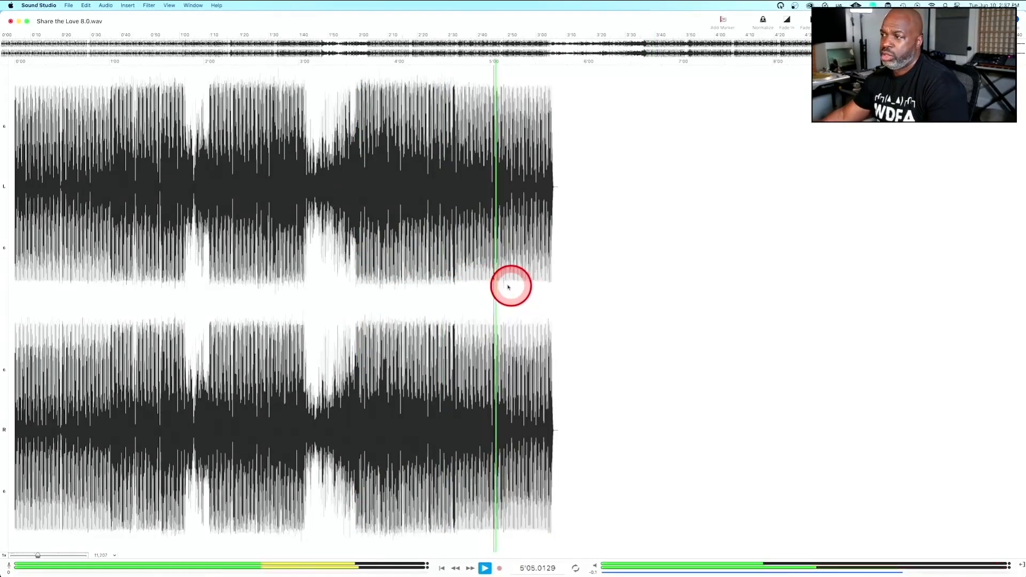
{"action": "left_click", "coordinate": [517, 286]}
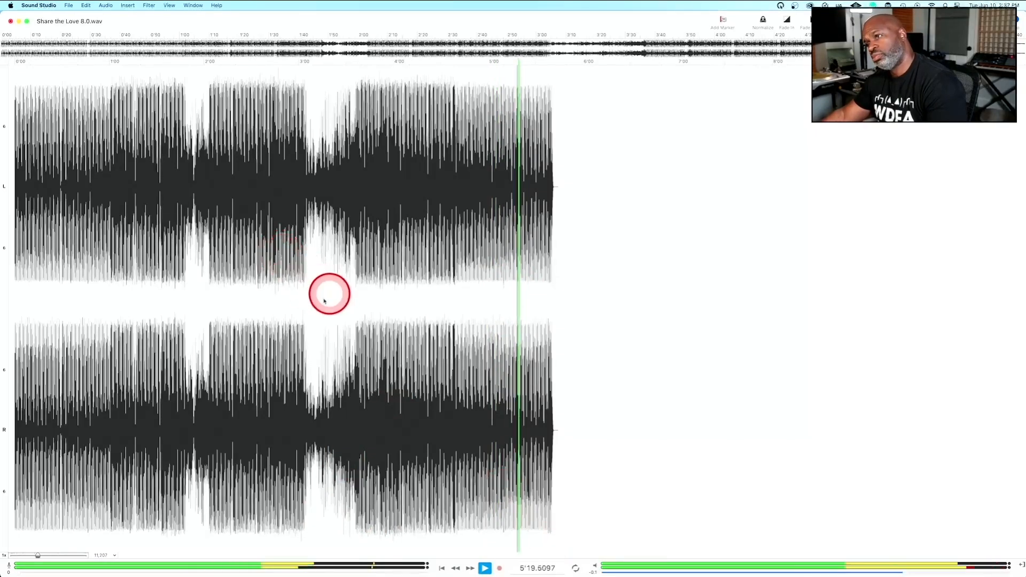
{"action": "key", "text": "space"}
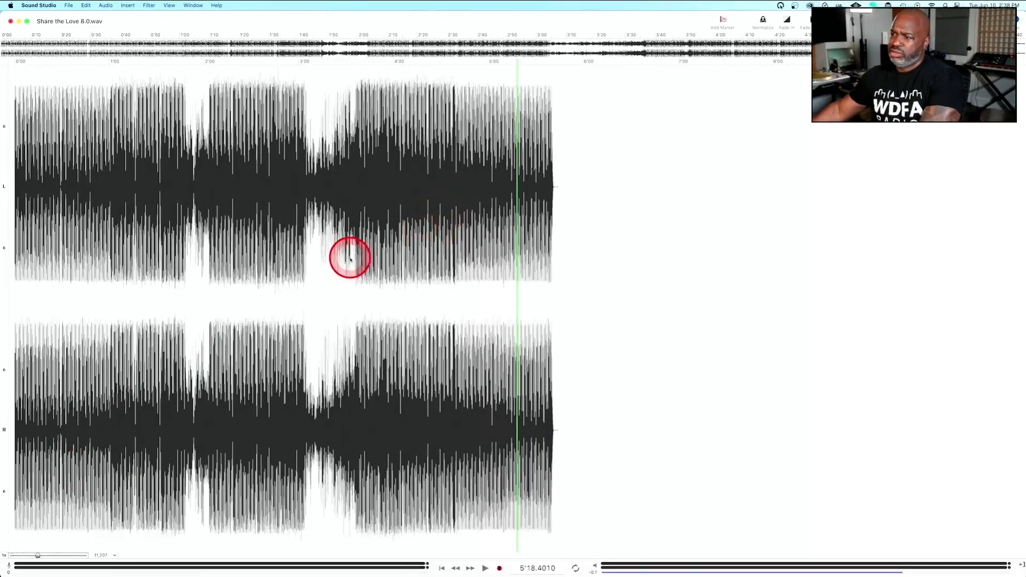
Play the end of the second breakdown's build-up from about 3'29 with the waveform enlarged, and stop around the drop.
{"action": "left_click", "coordinate": [345, 272]}
{"action": "key", "text": "space"}
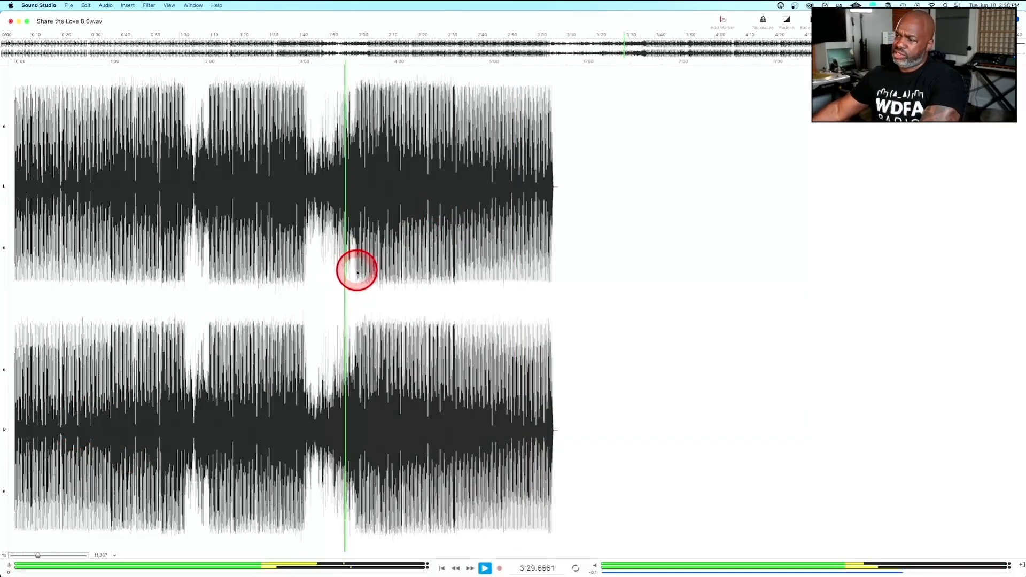
{"action": "scroll", "coordinate": [383, 283], "scroll_direction": "up", "scroll_amount": 5}
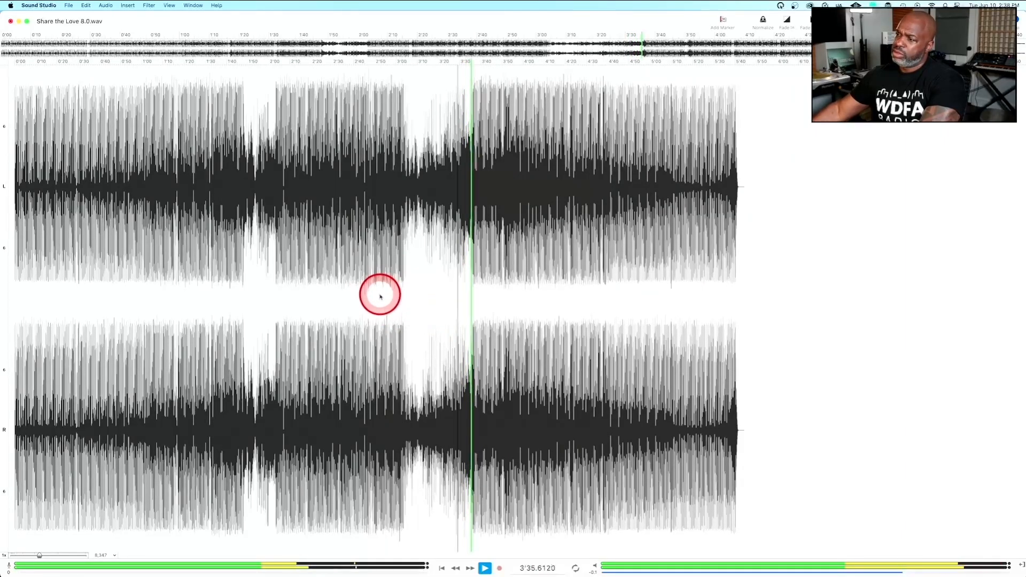
{"action": "key", "text": "space"}
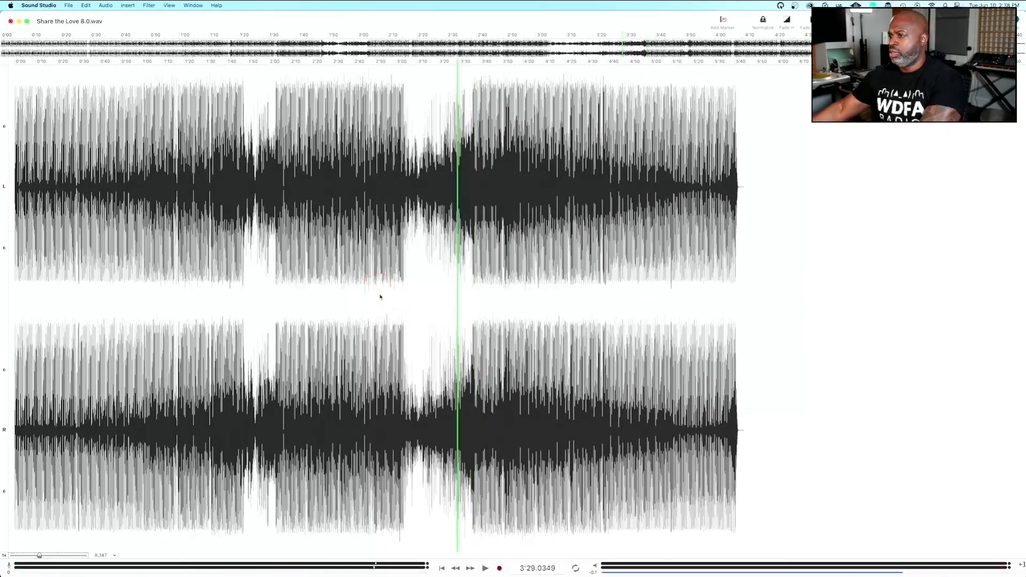
Audition the first breakdown from about 1'46, skip ahead to about 1'54, and stop playback before the beat returns.
{"action": "left_click", "coordinate": [239, 284]}
{"action": "key", "text": "space"}
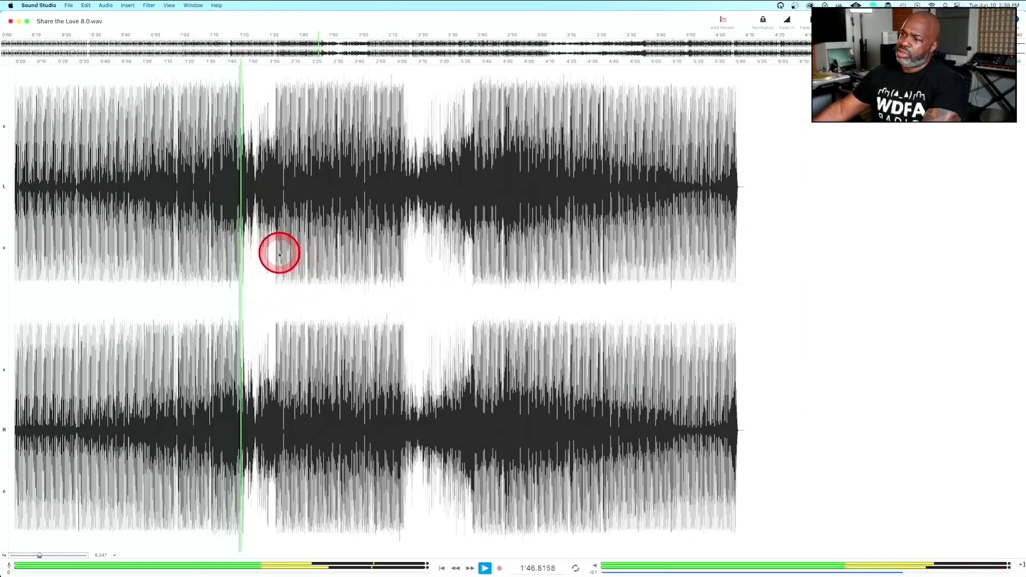
{"action": "left_click", "coordinate": [257, 260]}
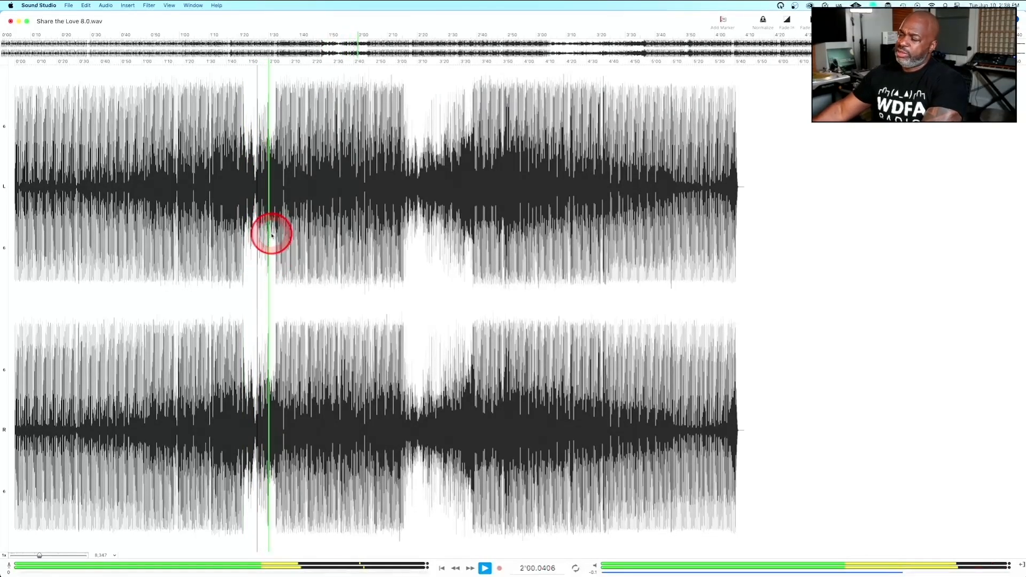
{"action": "key", "text": "space"}
Play the section before the first breakdown briefly from about 1'24, stop, and place the playhead at about 0'58.
{"action": "left_click", "coordinate": [193, 255]}
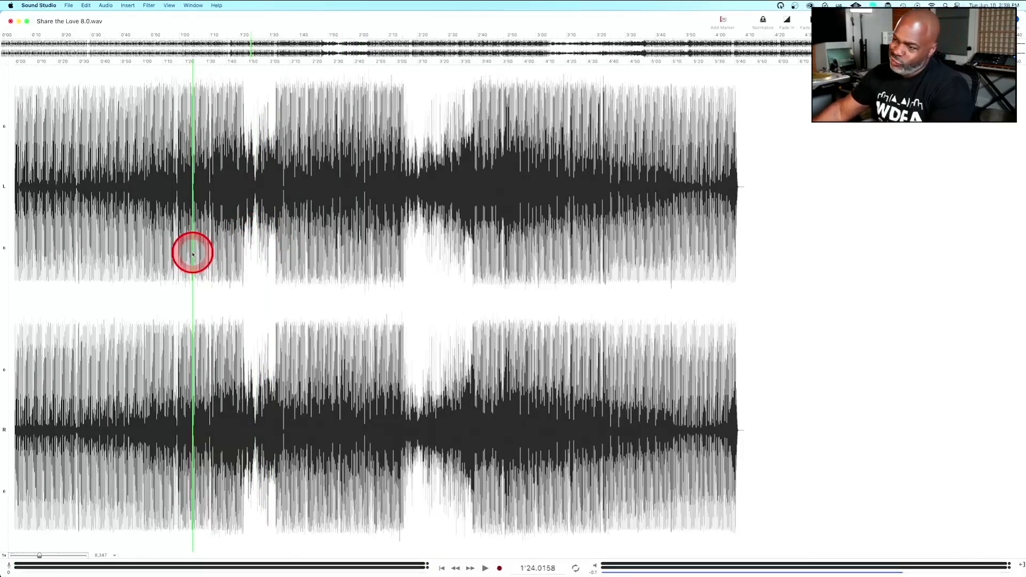
{"action": "key", "text": "space"}
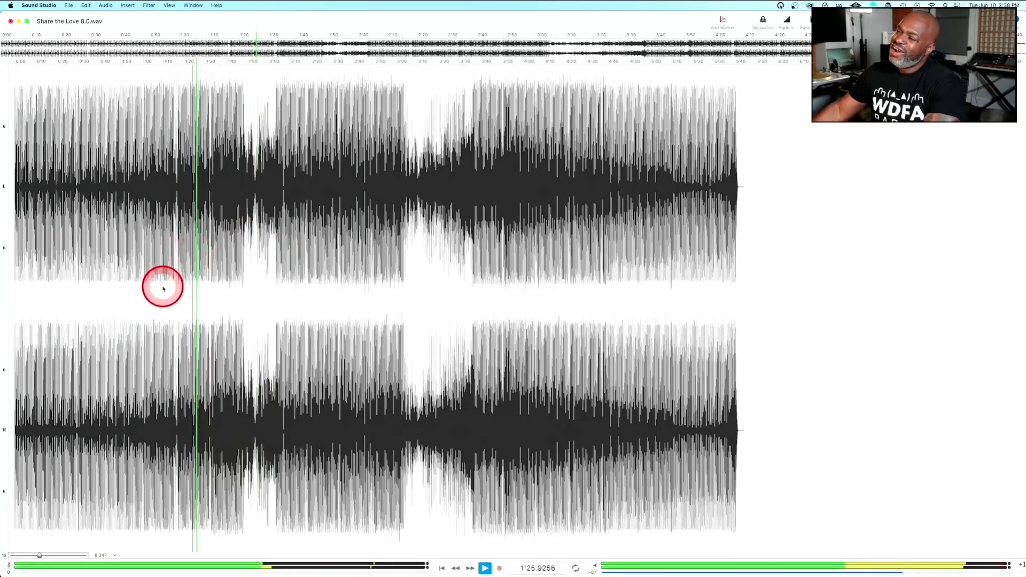
{"action": "key", "text": "space"}
{"action": "left_click", "coordinate": [139, 267]}
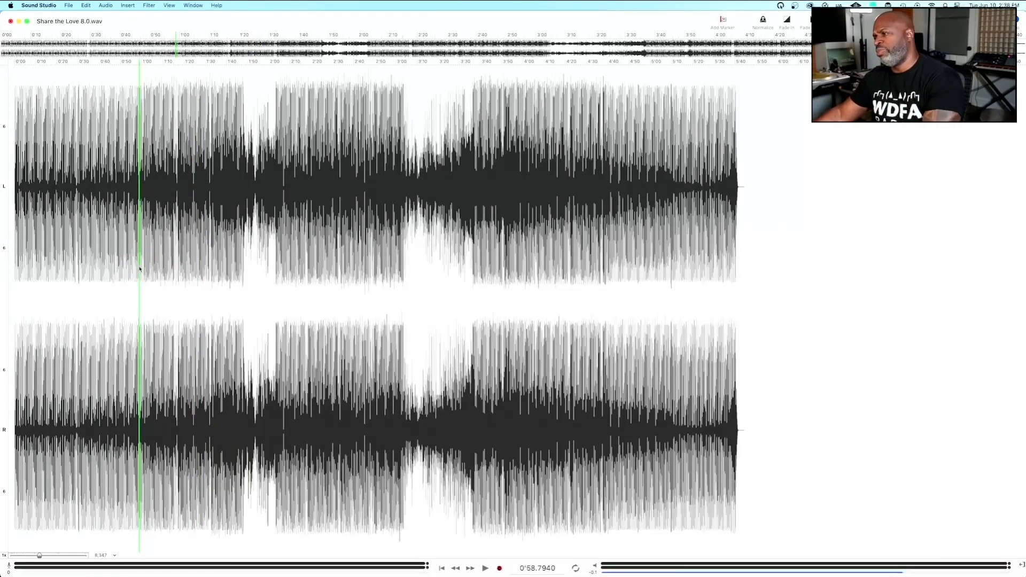
{"action": "left_click", "coordinate": [177, 278]}
{"action": "left_click", "coordinate": [295, 305]}
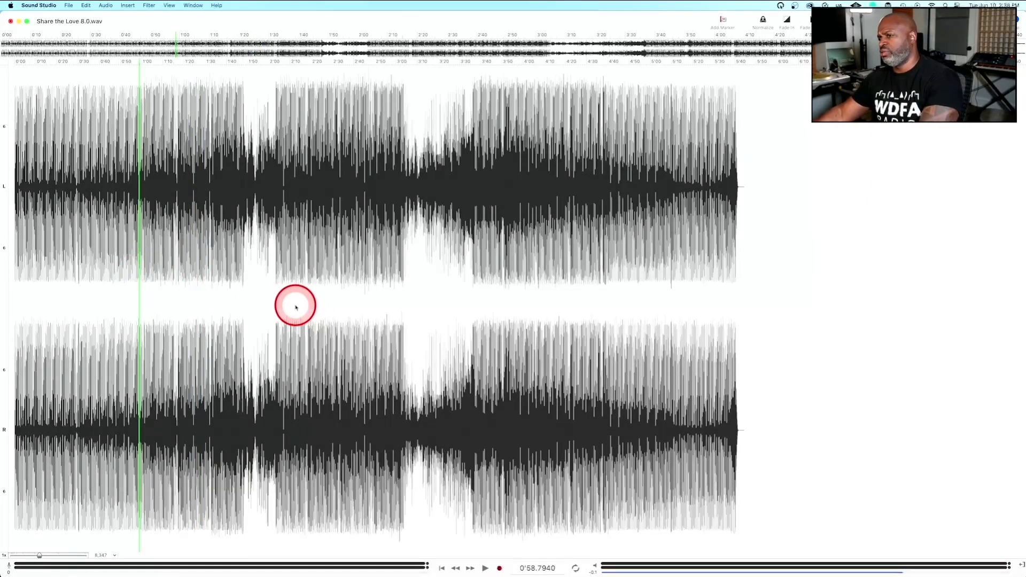